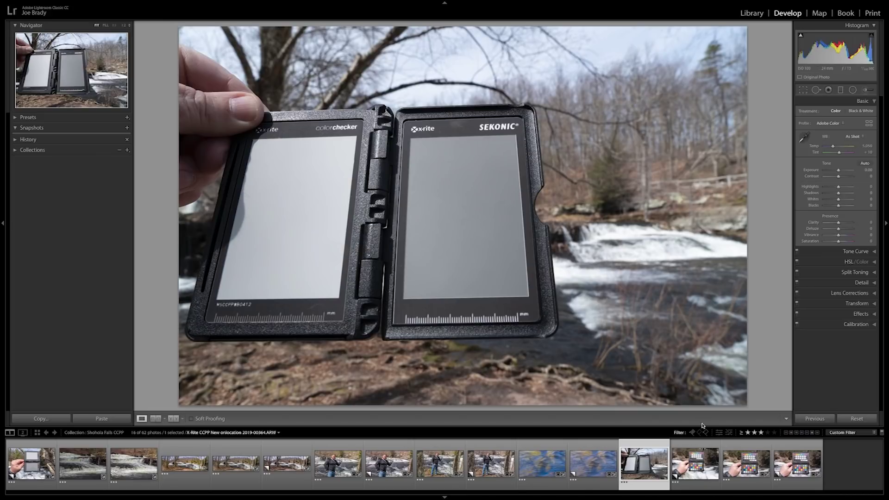
# Select the ColorChecker chart photo held in front of the rapids and lower its Highlights to -85
pyautogui.click(698, 461)
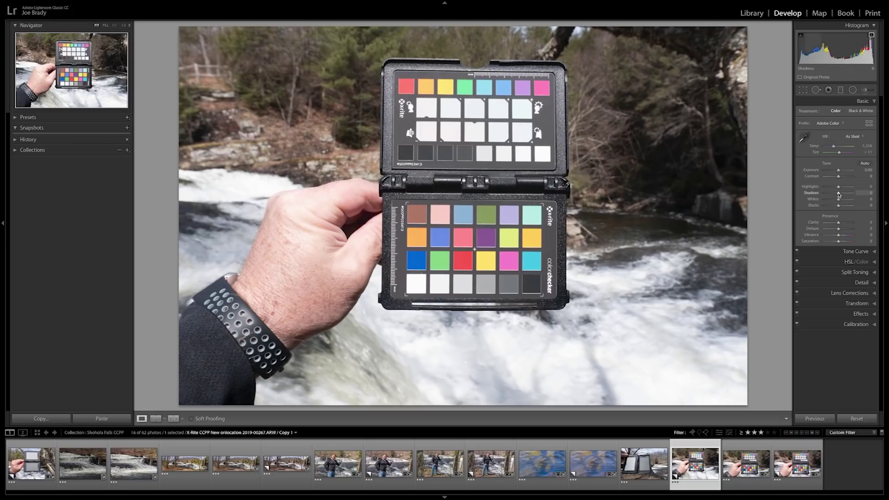
pyautogui.moveTo(838, 187); pyautogui.dragTo(827, 188)
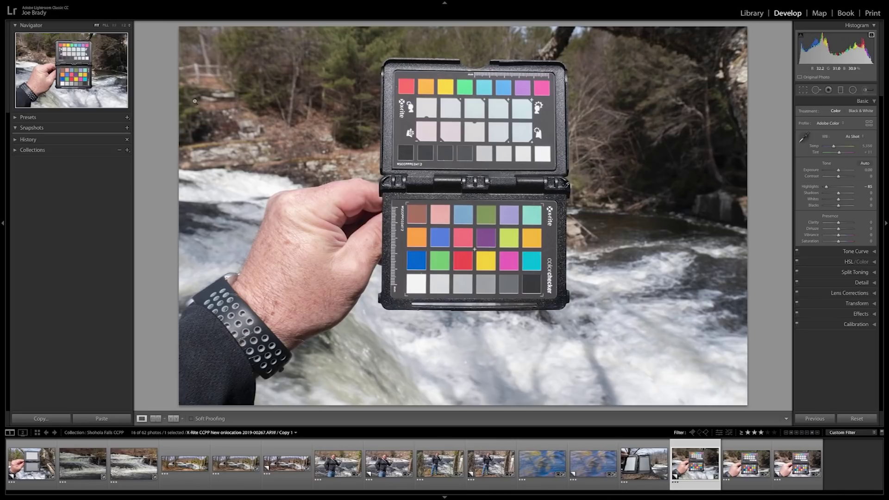
# Export the chart photo with the ColorChecker CameraCalibration preset, saving the DNG profile as "a6300 Shohola Falls"
pyautogui.moveTo(103, 3)
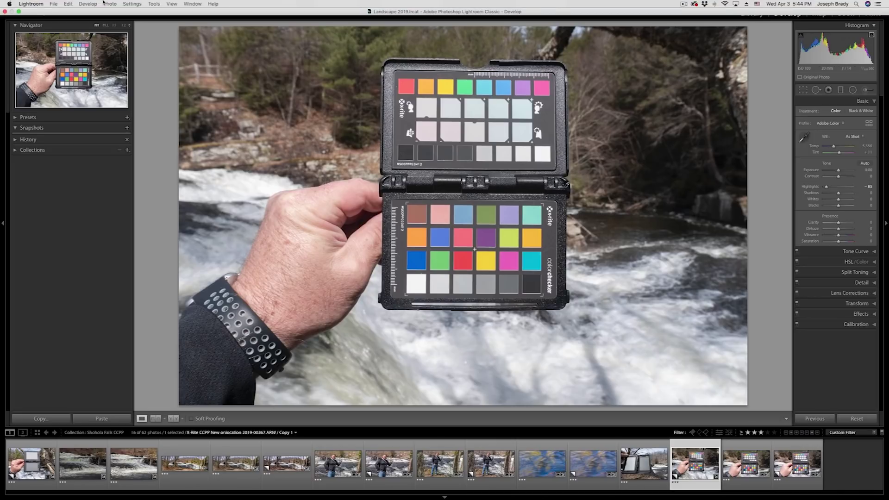
pyautogui.click(54, 4)
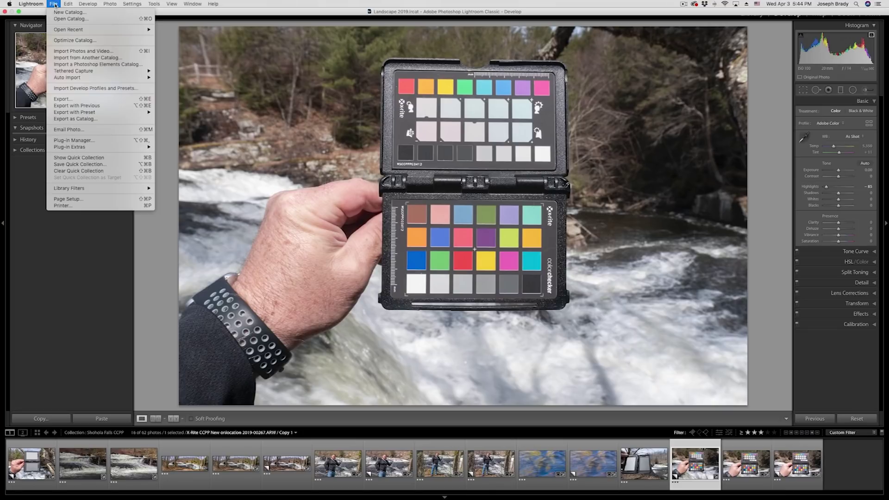
pyautogui.moveTo(73, 113)
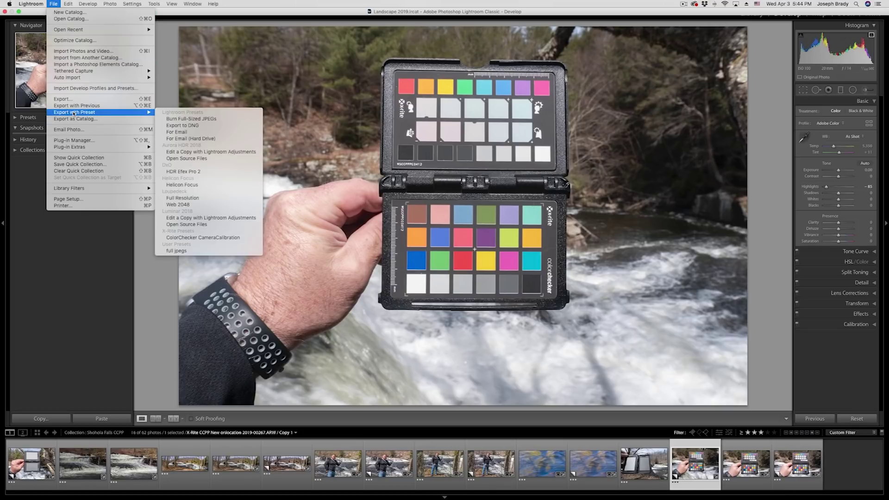
pyautogui.click(238, 238)
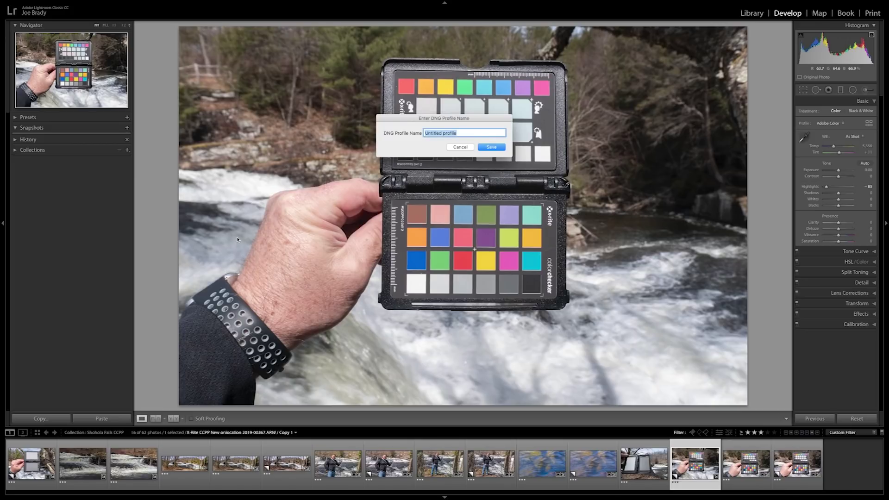
pyautogui.write('a63000')
pyautogui.press('BackSpace')
pyautogui.write('Shohola Falls')
pyautogui.click(491, 146)
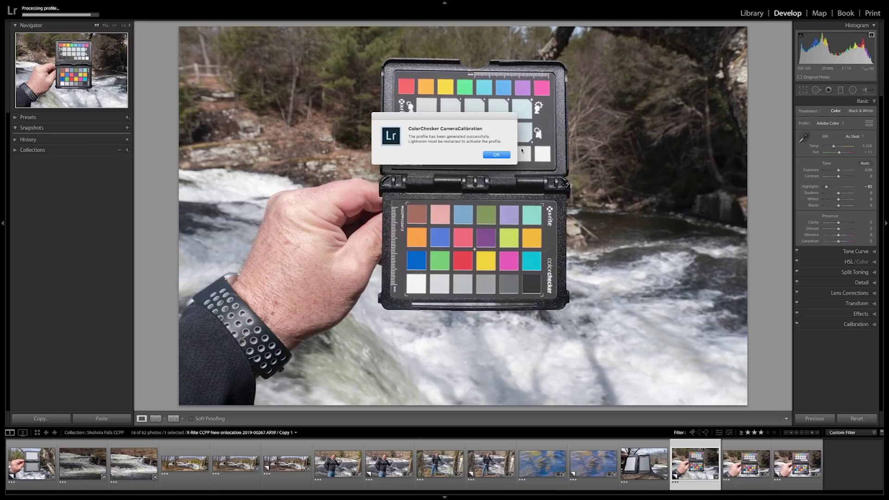
pyautogui.click(499, 155)
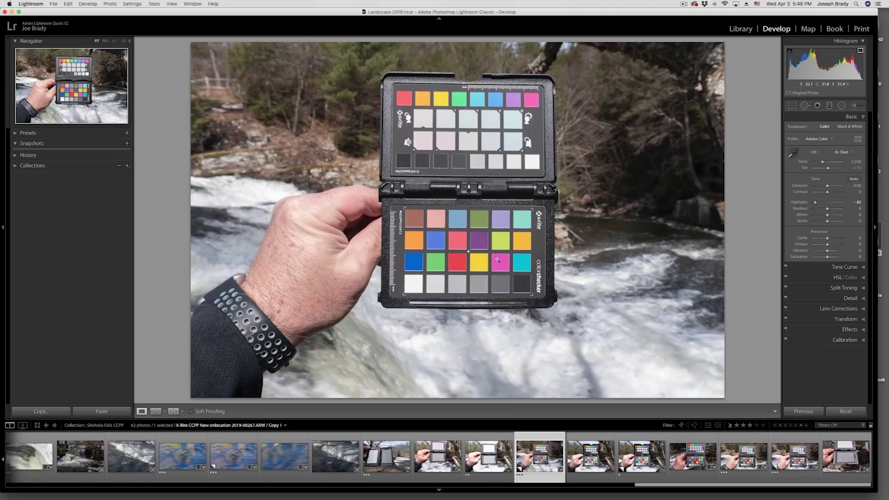
# Zoom to the chart's color patches and set a custom white balance by sampling the white patch
pyautogui.click(123, 40)
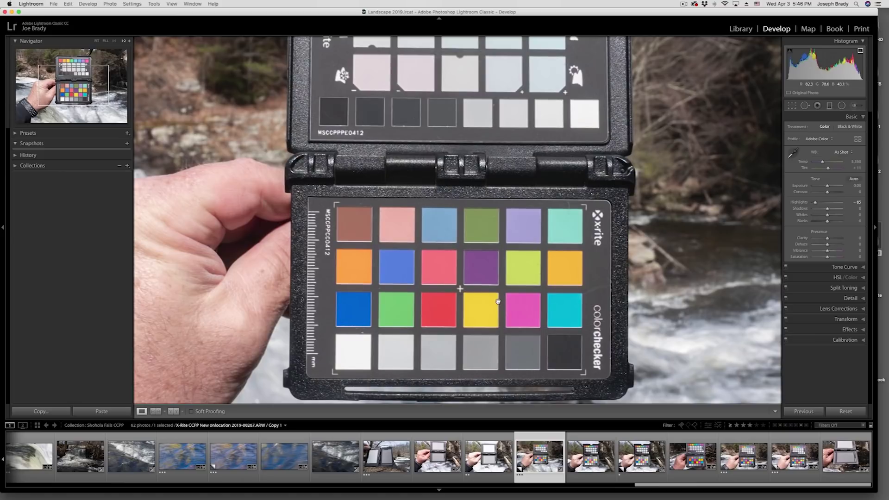
pyautogui.scroll(-3, 500, 301)
pyautogui.scroll(-2, 500, 284)
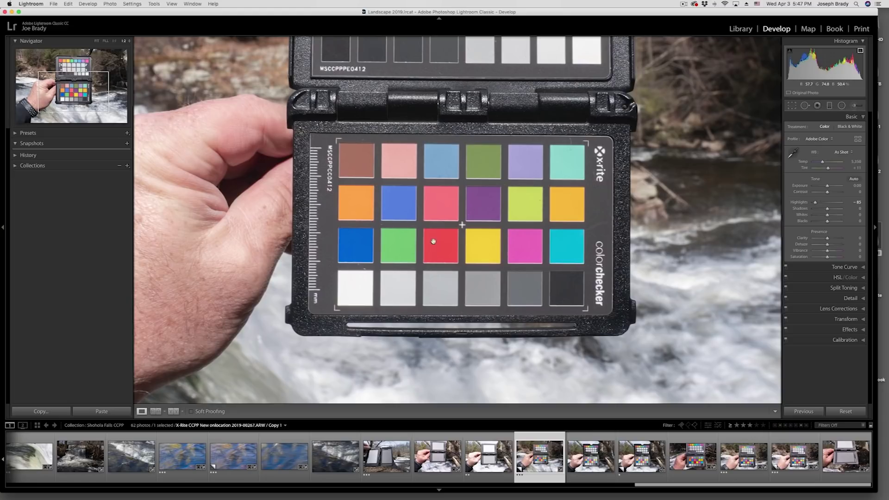
pyautogui.click(793, 154)
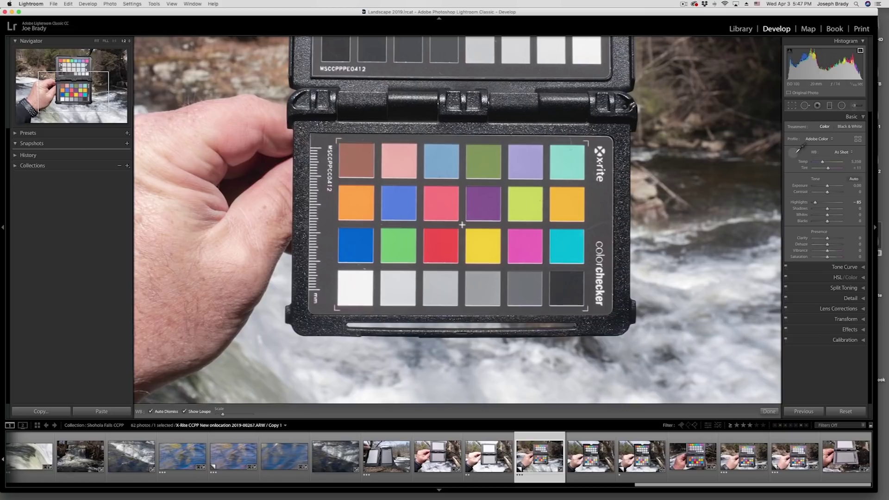
pyautogui.click(366, 286)
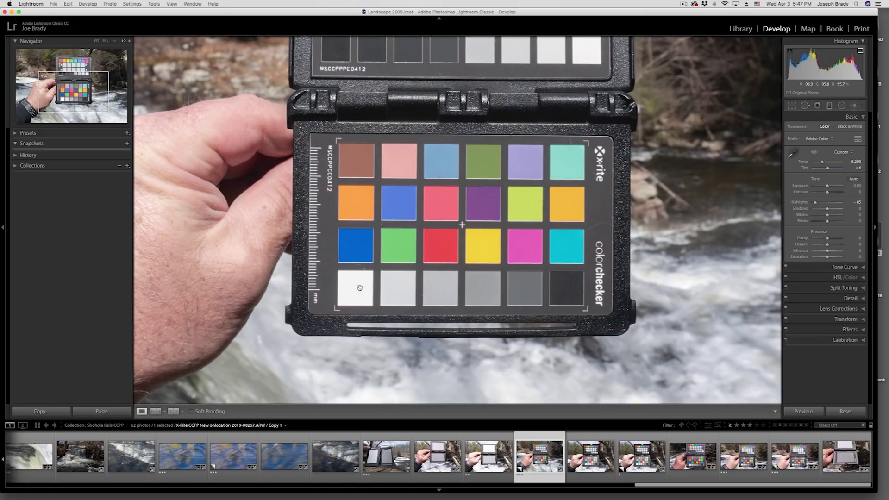
# Try sampling the white balance from the bluish-green patch in the chart's upper row
pyautogui.click(794, 155)
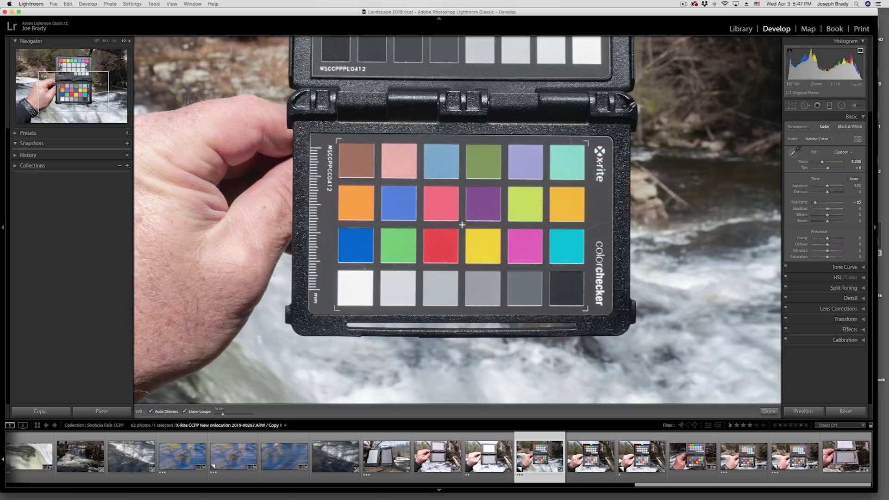
pyautogui.click(574, 166)
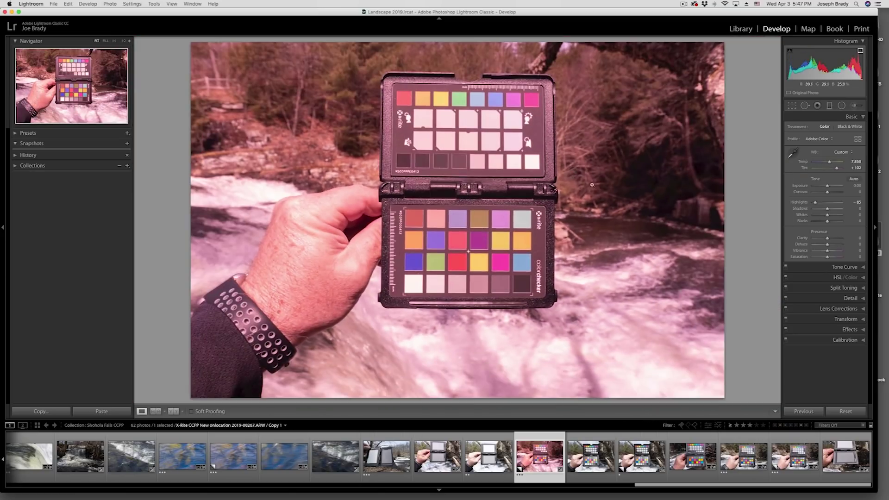
# Zoom back in on the chart and resample the white balance from its white patch
pyautogui.click(479, 242)
pyautogui.moveTo(641, 252); pyautogui.dragTo(675, 220)
pyautogui.click(793, 154)
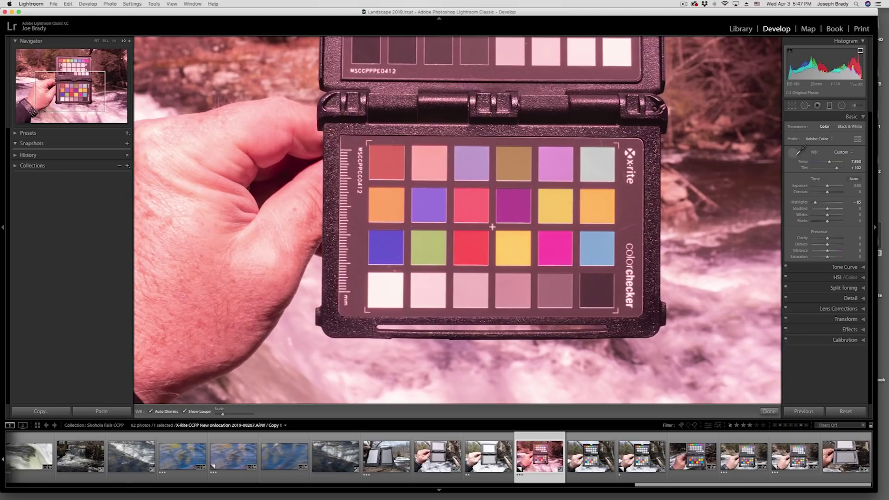
pyautogui.click(389, 289)
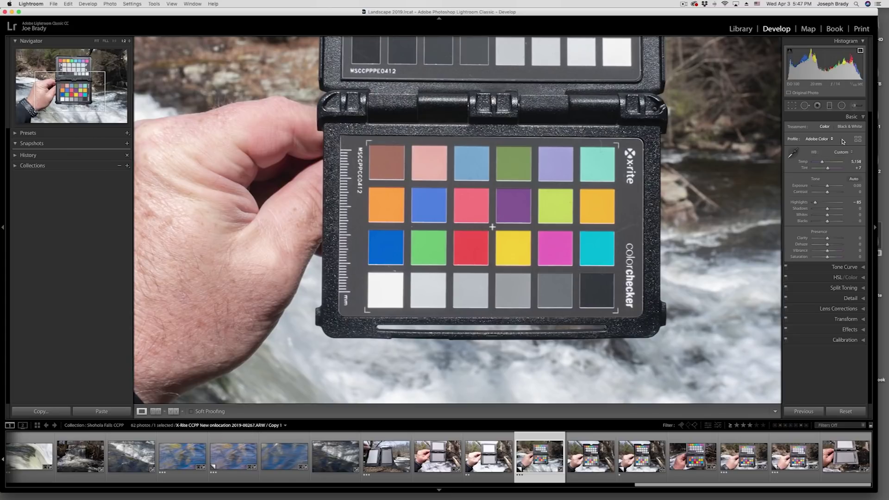
# Apply the custom a6300 Shohola Falls profile to the chart photo from the Profile Browser and close the browser
pyautogui.click(858, 139)
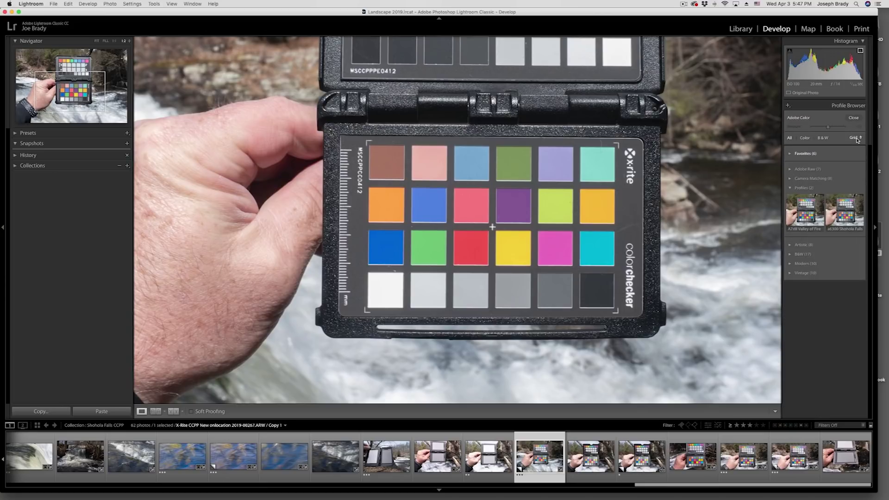
pyautogui.click(847, 217)
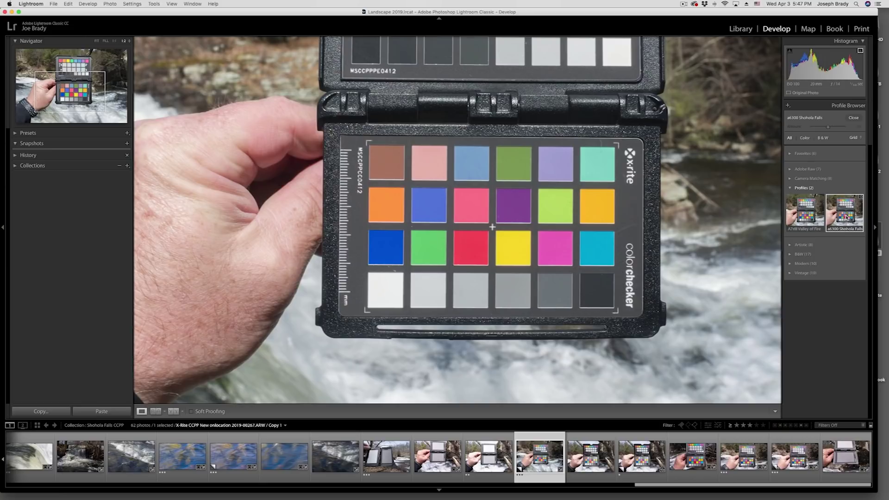
pyautogui.click(853, 118)
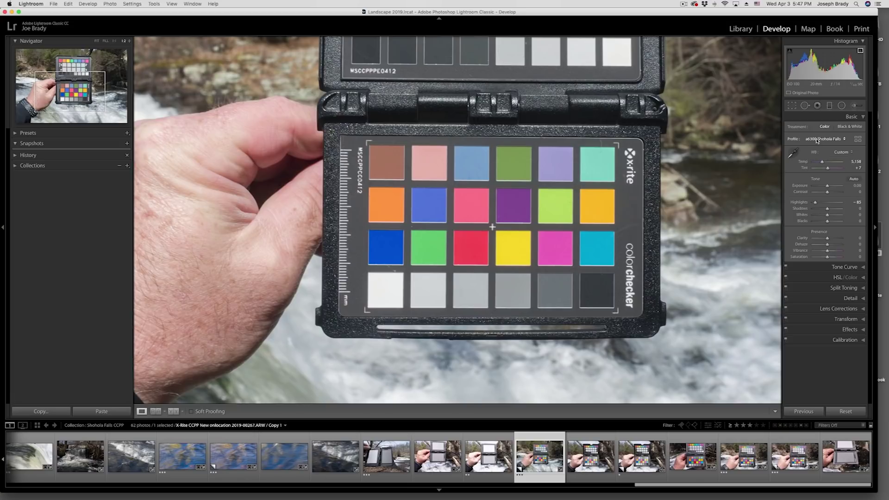
# Switch the chart photo to the Adobe Color profile for comparison and reapply the a6300 Shohola Falls profile
pyautogui.click(817, 140)
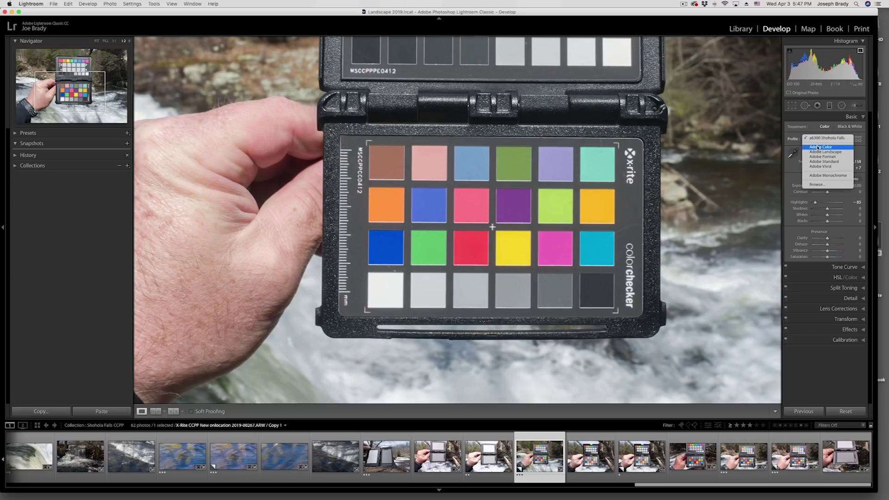
pyautogui.click(818, 147)
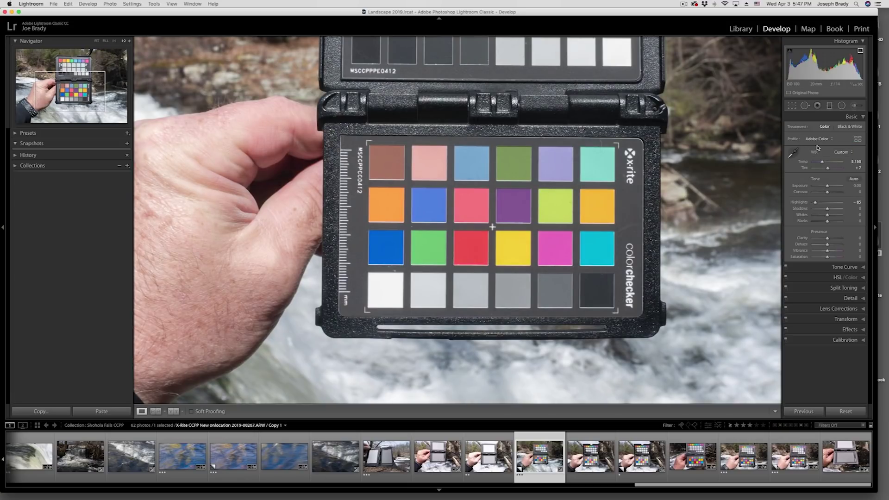
pyautogui.click(857, 139)
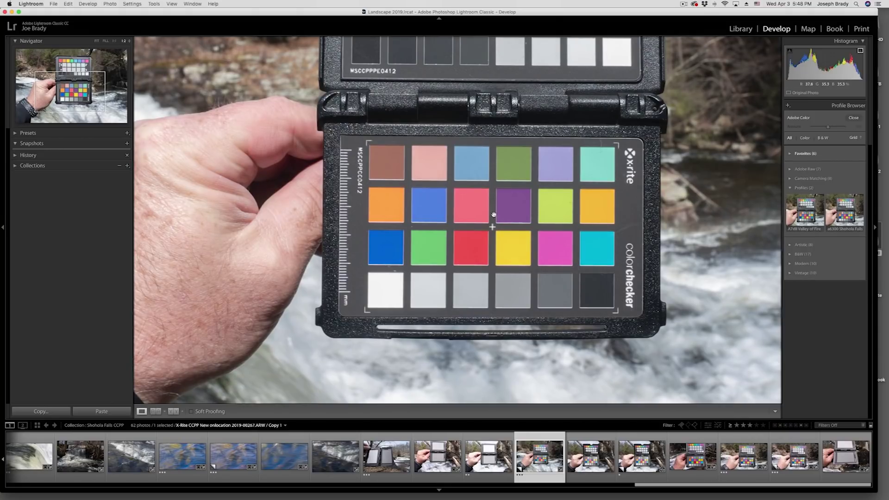
pyautogui.click(836, 206)
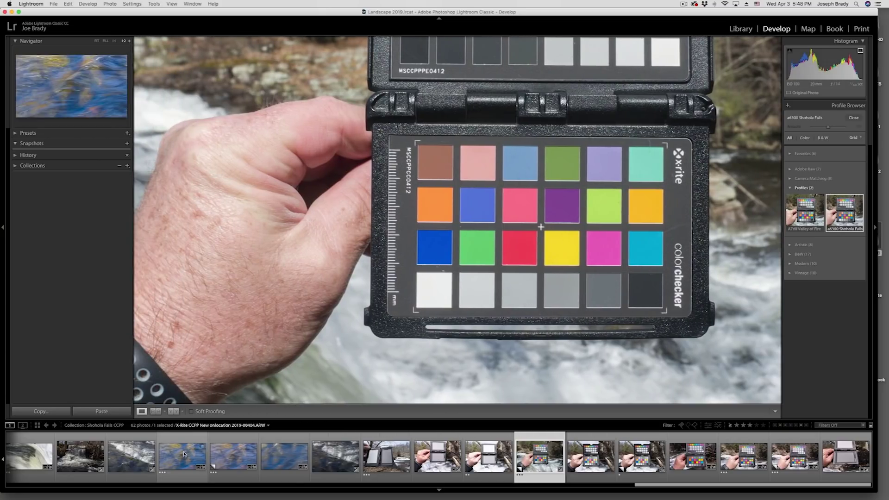
# Select the virtual copy of the blue flowing-water photo and preview the A7rIII Shohola Falls profile on it
pyautogui.click(231, 456)
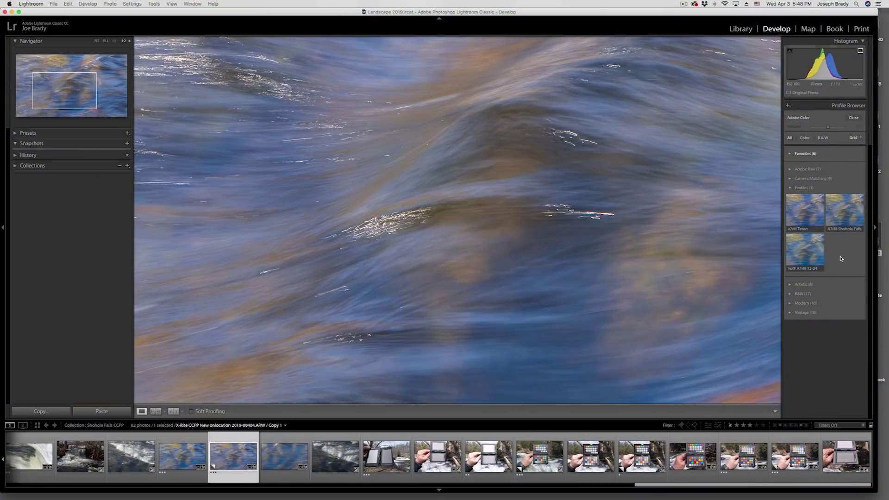
pyautogui.click(843, 224)
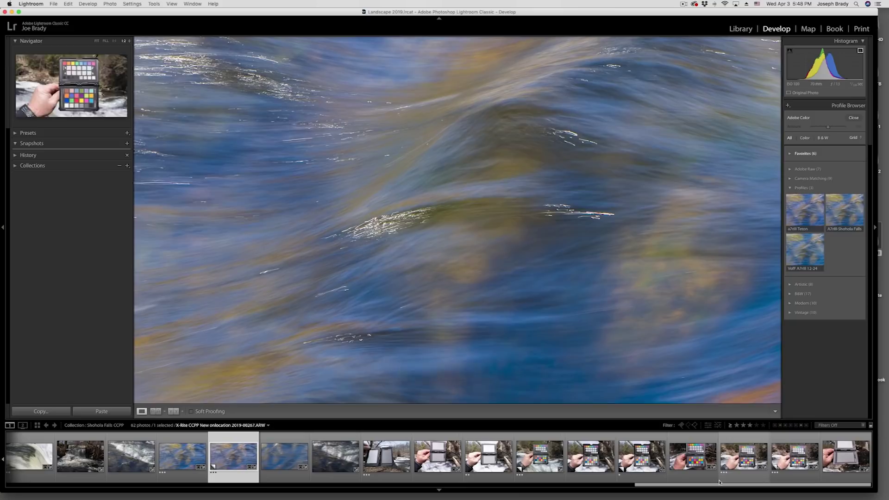
# View the virtual copy of the waterfall panorama at full-image size and browse back to the collection's first photos
pyautogui.hscroll(-10, 616, 491)
pyautogui.moveTo(528, 499); pyautogui.dragTo(351, 498)
pyautogui.click(460, 456)
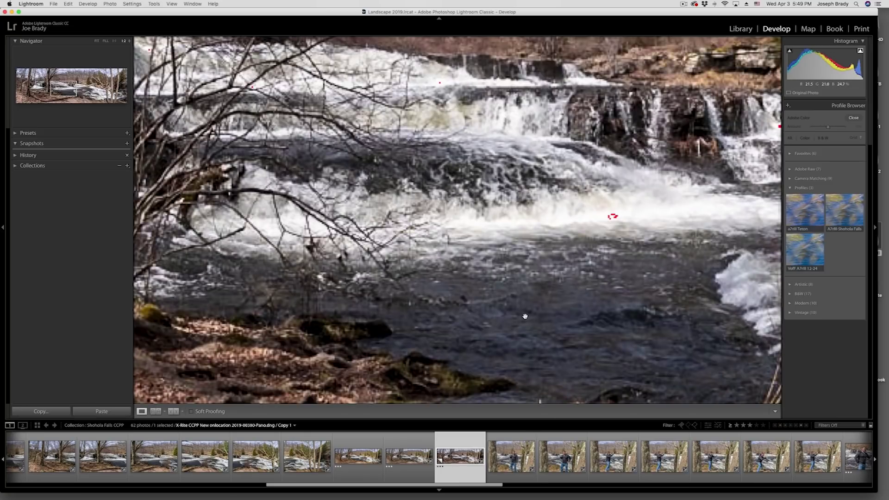
pyautogui.click(521, 314)
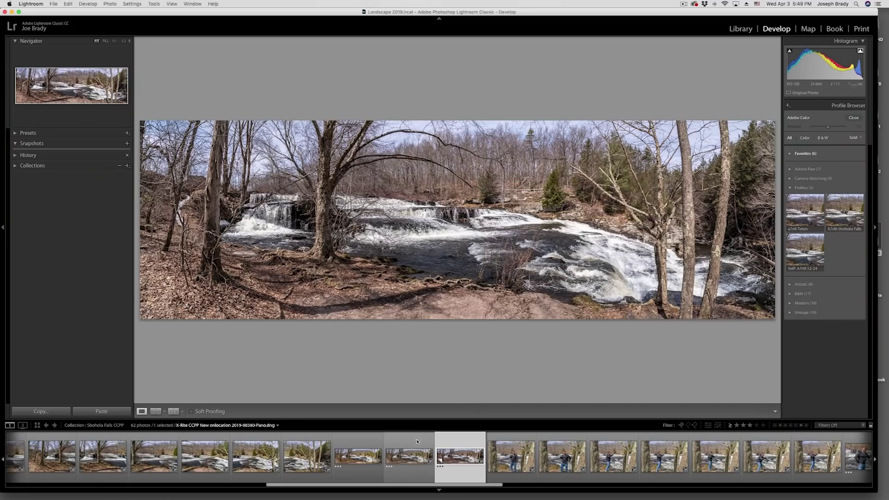
pyautogui.click(412, 457)
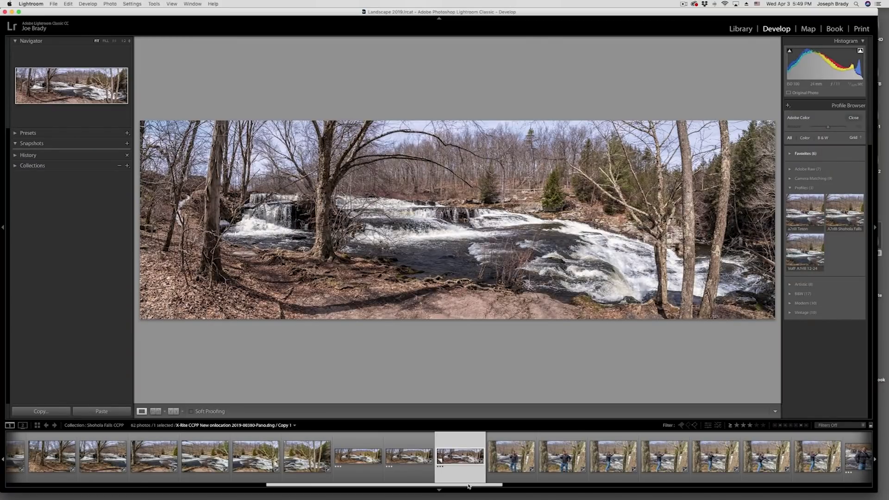
pyautogui.moveTo(470, 486); pyautogui.dragTo(385, 491)
pyautogui.scroll(6, 361, 481)
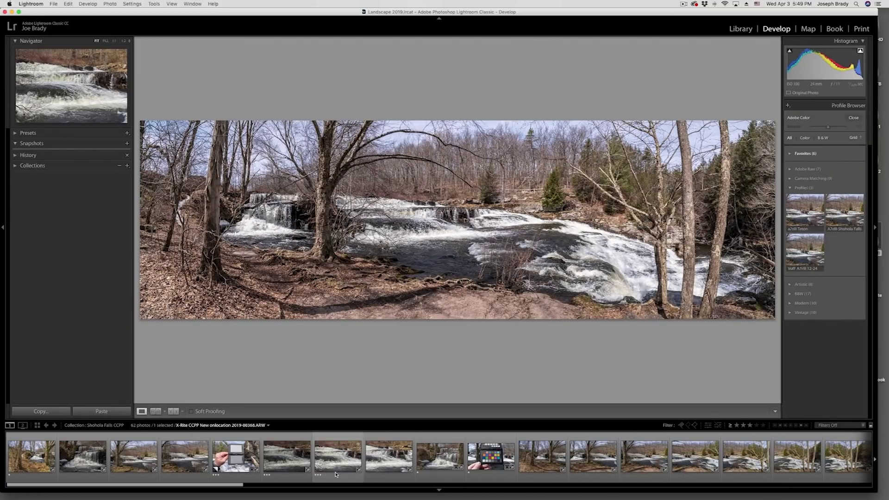
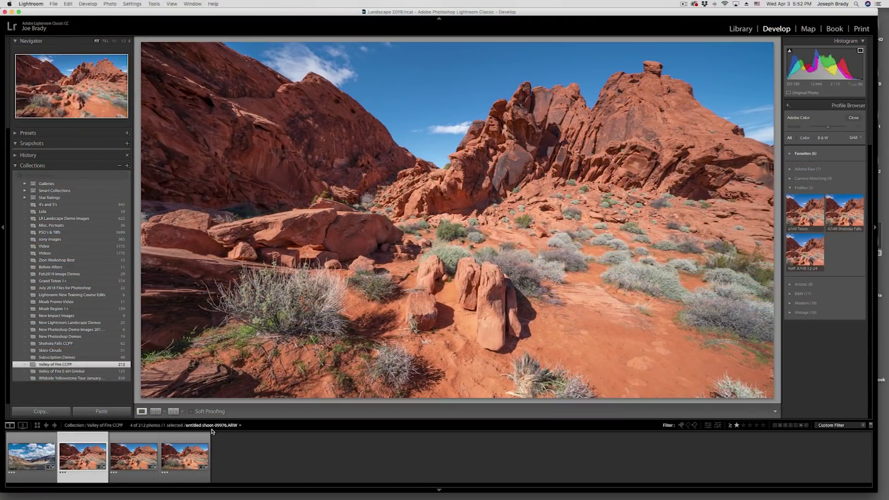
# Select the cloudy desert valley photo and apply the VofF A7rIII 12-24 profile to it
pyautogui.click(38, 454)
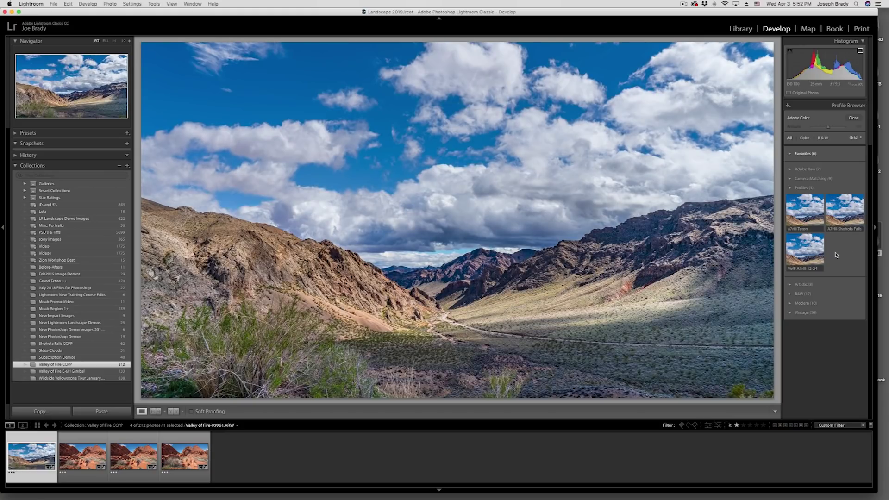
pyautogui.click(808, 255)
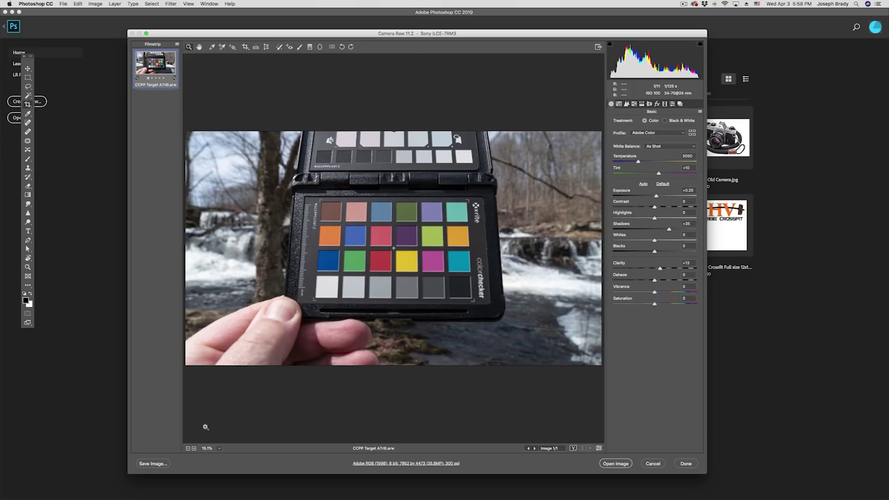
# Save the CCPP Target A7rIII raw photo to its same folder in Digital Negative format with the .dng extension
pyautogui.click(154, 463)
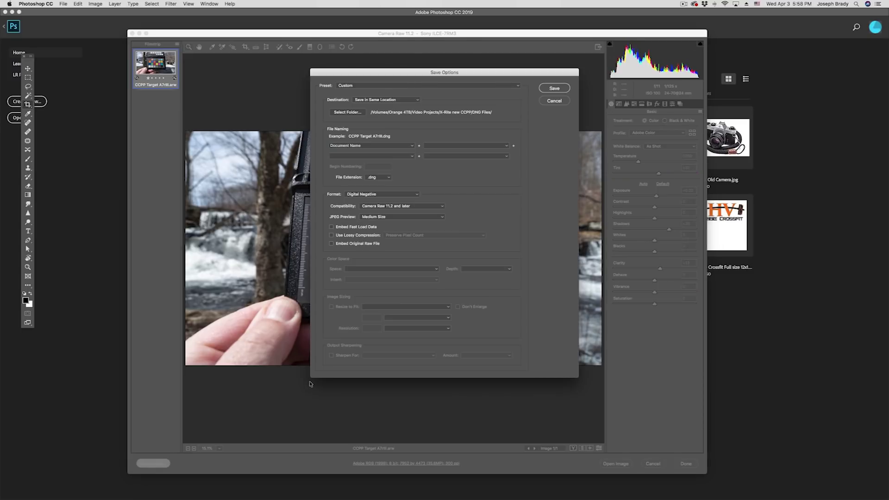
pyautogui.click(392, 195)
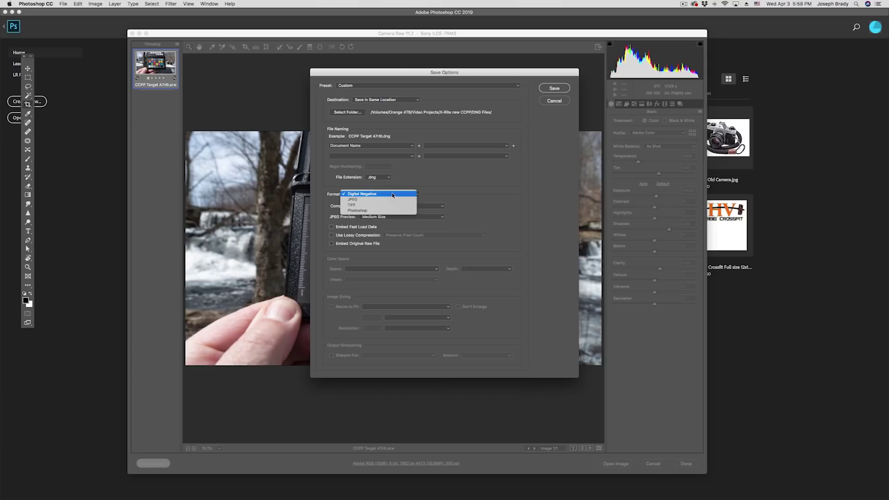
pyautogui.click(392, 195)
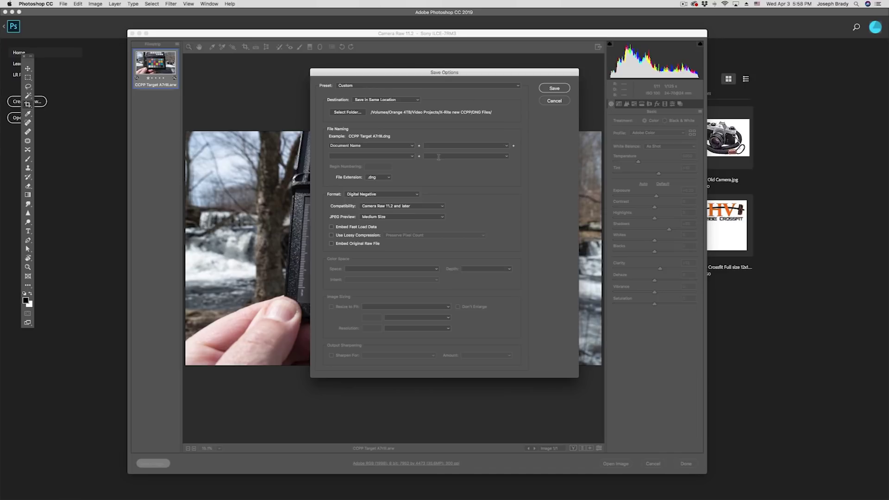
pyautogui.click(554, 89)
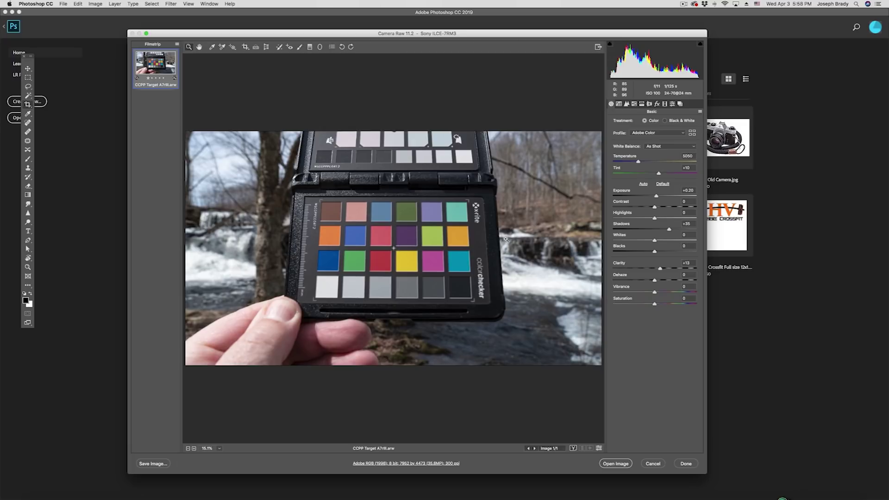
# Switch to ColorChecker Camera Calibration and open CCPP Target A7rIII.dng from the DNG Files folder
pyautogui.press('super+Tab')
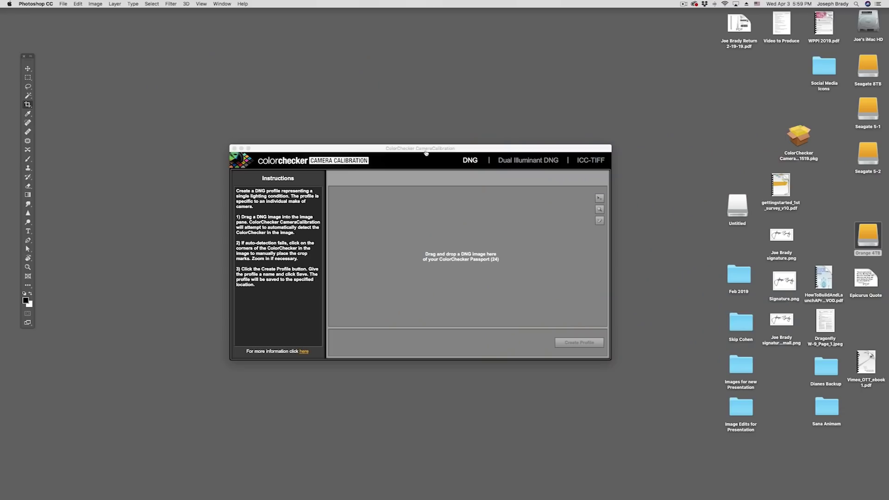
pyautogui.moveTo(426, 153); pyautogui.dragTo(405, 140)
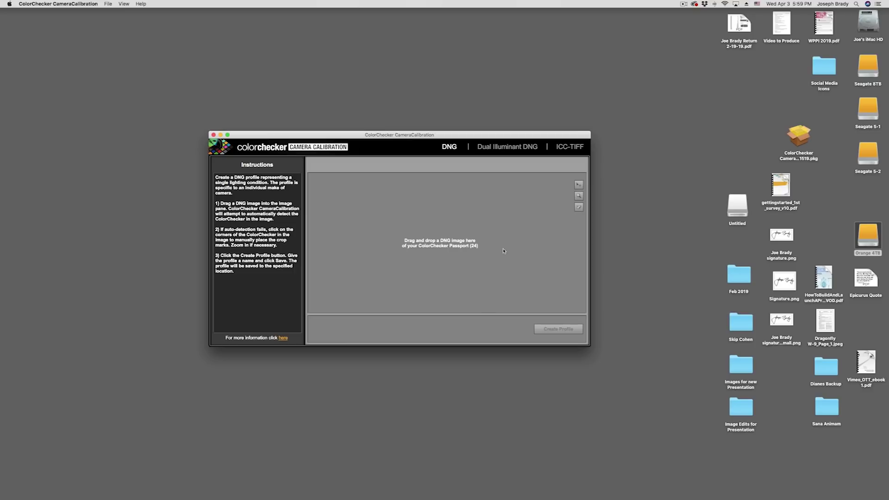
pyautogui.click(107, 5)
pyautogui.click(121, 12)
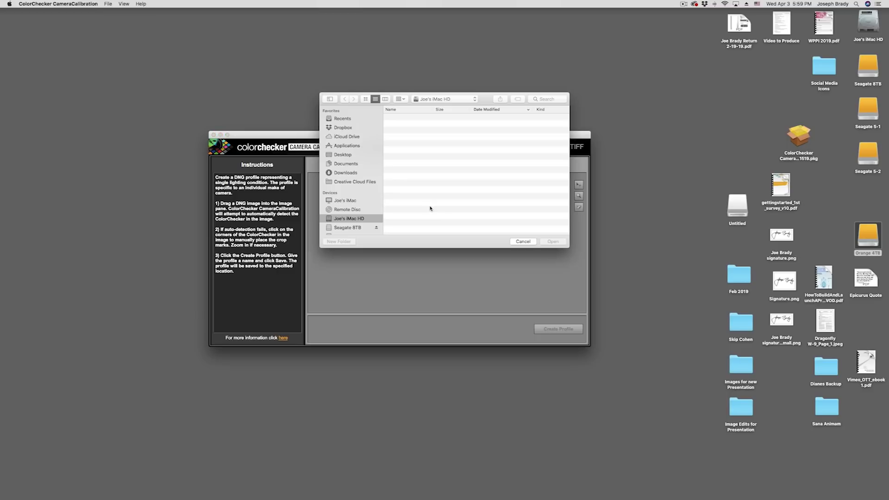
pyautogui.click(443, 104)
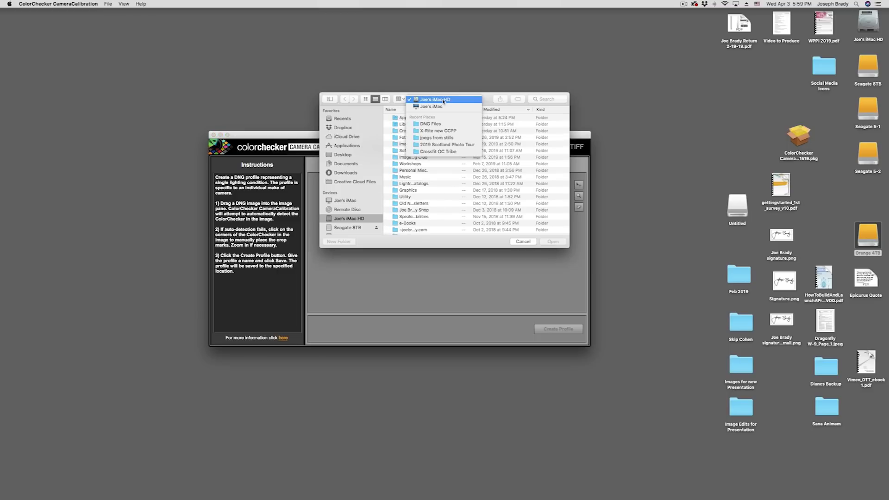
pyautogui.click(443, 123)
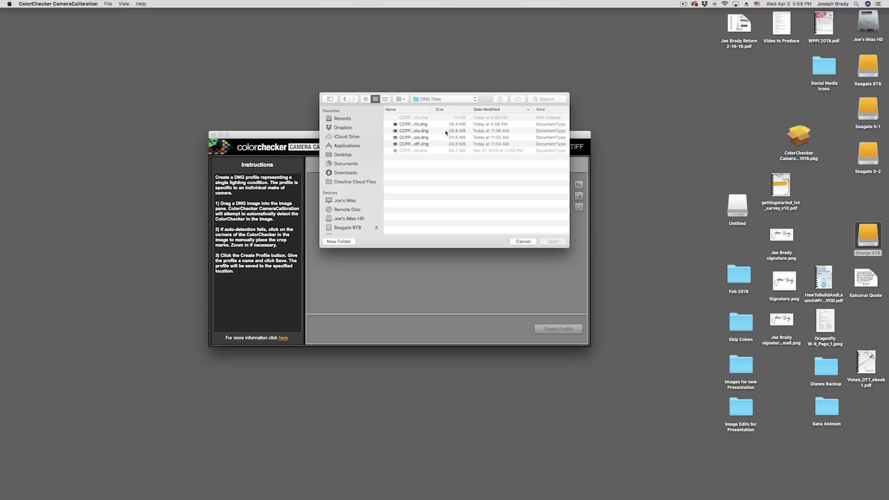
pyautogui.click(432, 125)
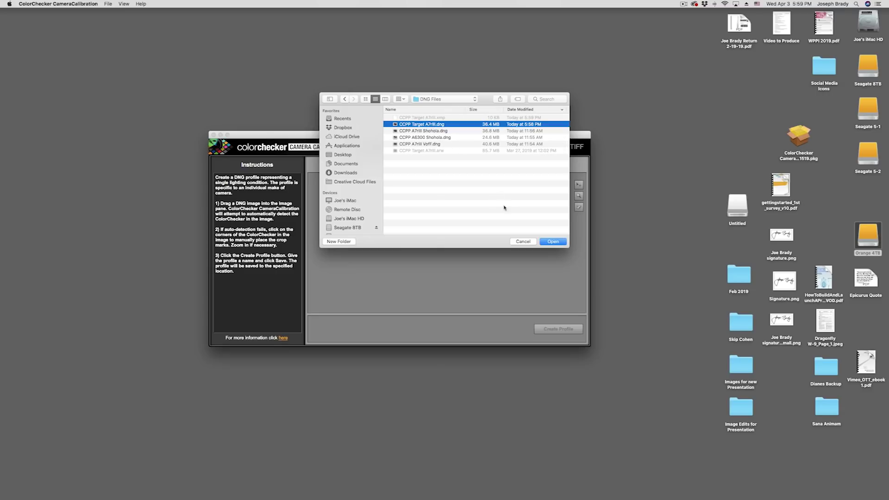
pyautogui.click(554, 242)
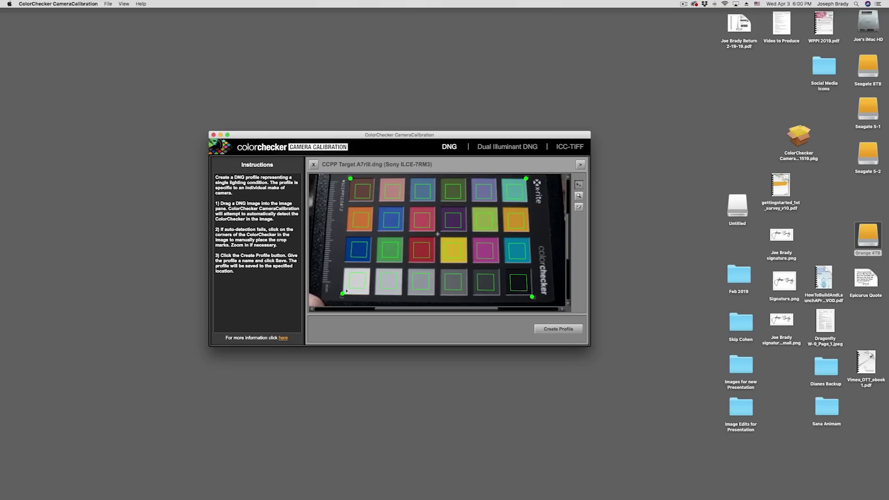
# Align the two lower corner marks with the chart and save a camera profile with Daylight in its name to the CameraProfiles folder
pyautogui.moveTo(342, 295); pyautogui.dragTo(342, 295)
pyautogui.moveTo(533, 297); pyautogui.dragTo(531, 296)
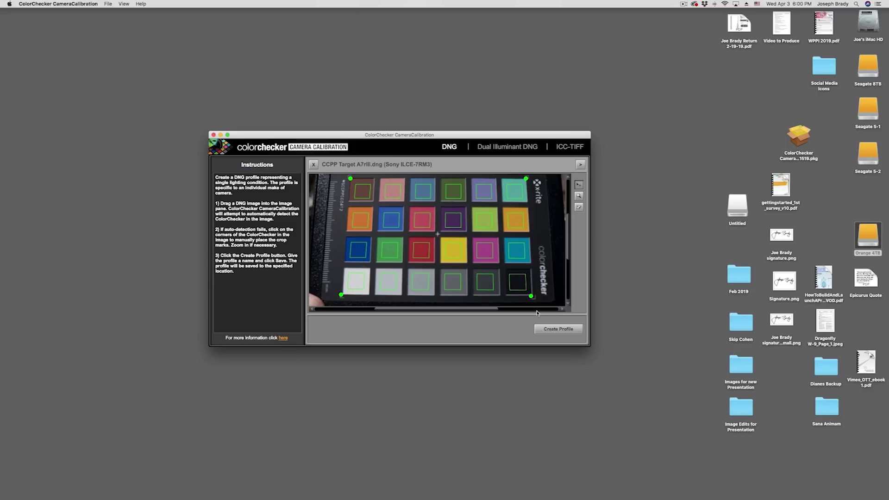
pyautogui.click(560, 329)
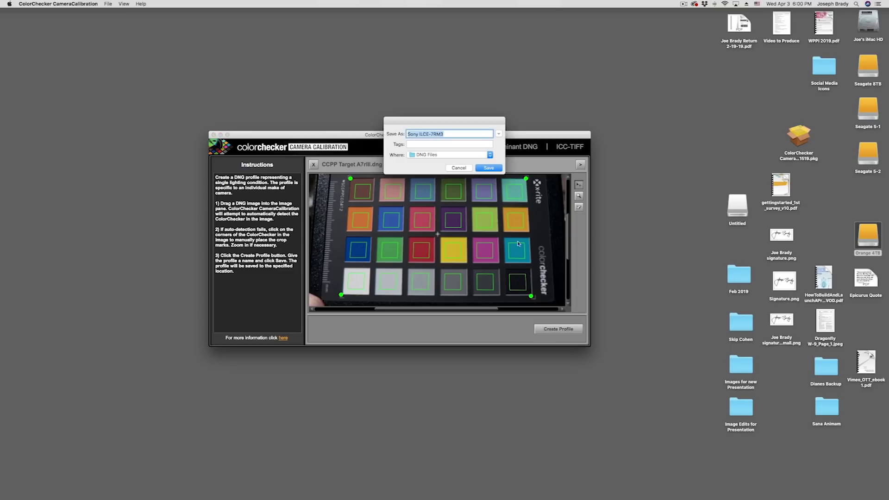
pyautogui.click(446, 133)
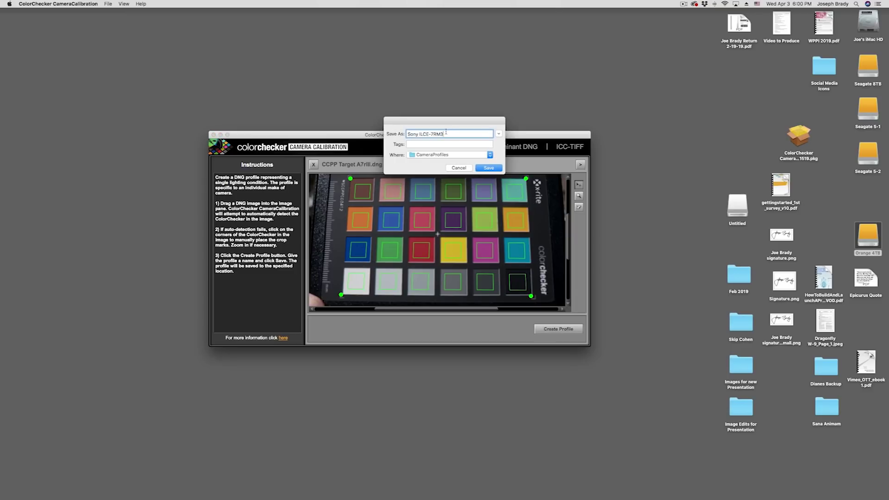
pyautogui.doubleClick(422, 134)
pyautogui.press('BackSpace')
pyautogui.write('Daylight')
pyautogui.click(487, 168)
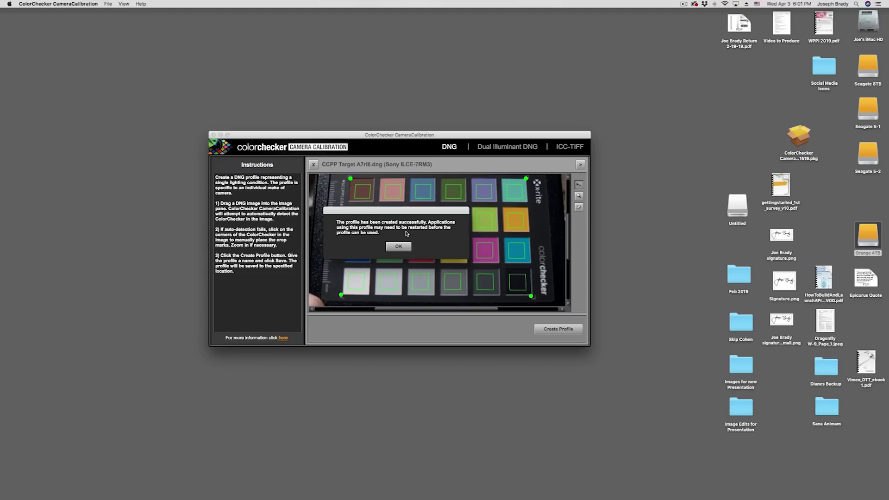
pyautogui.click(399, 246)
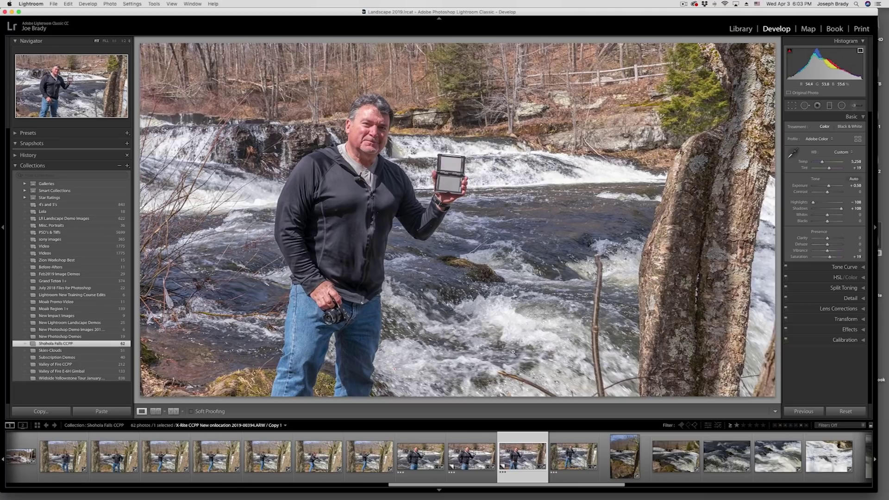
# View the waterfall photo with the color chart held up, and return to the virtual copy showing the gray target
pyautogui.press('Left')
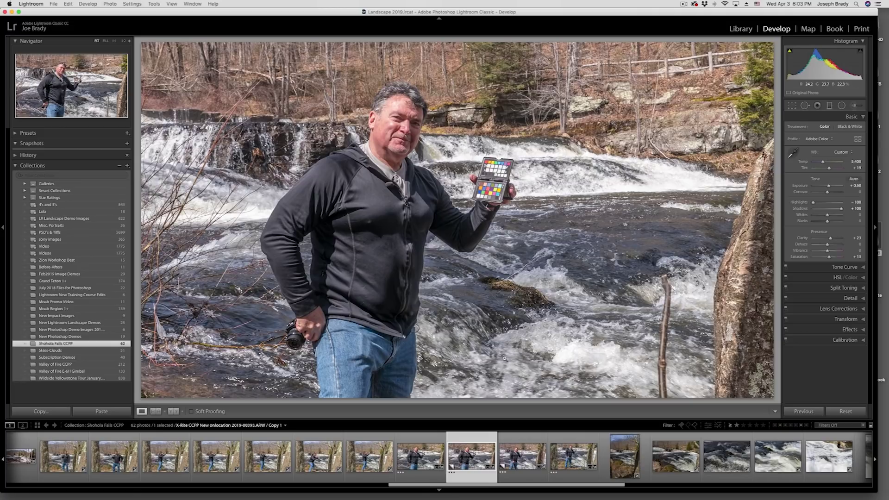
pyautogui.click(519, 458)
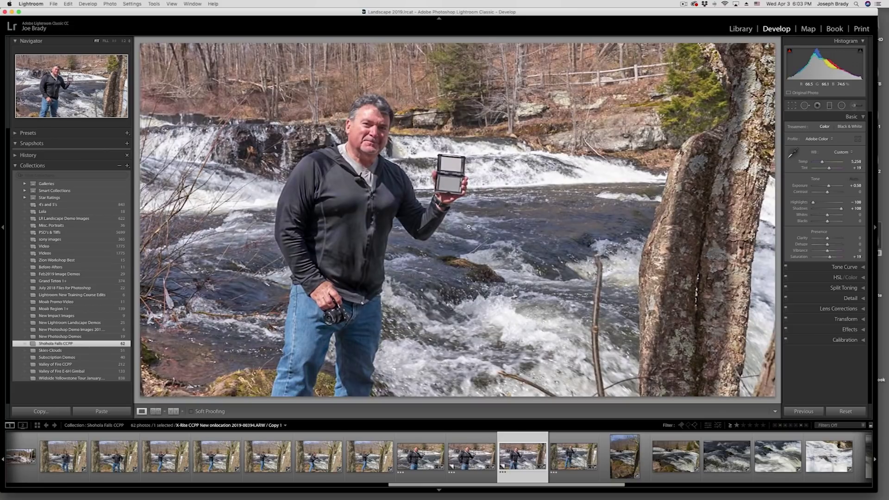